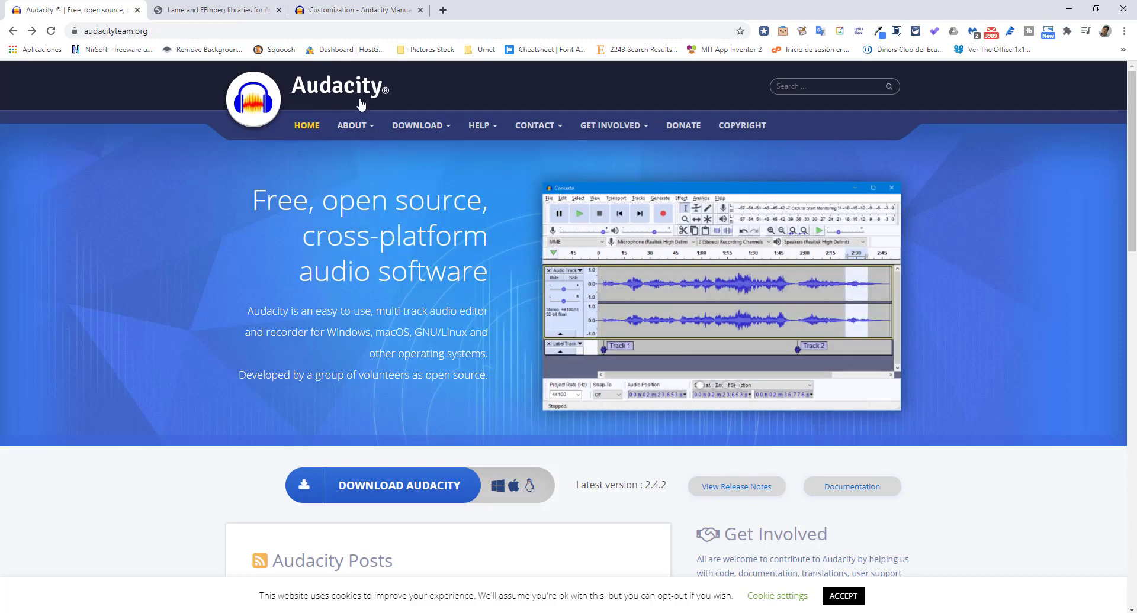
Download the Audacity 2.4.2 Windows installer from the Audacity website through its FossHub download page.
mouse_move(373, 116)
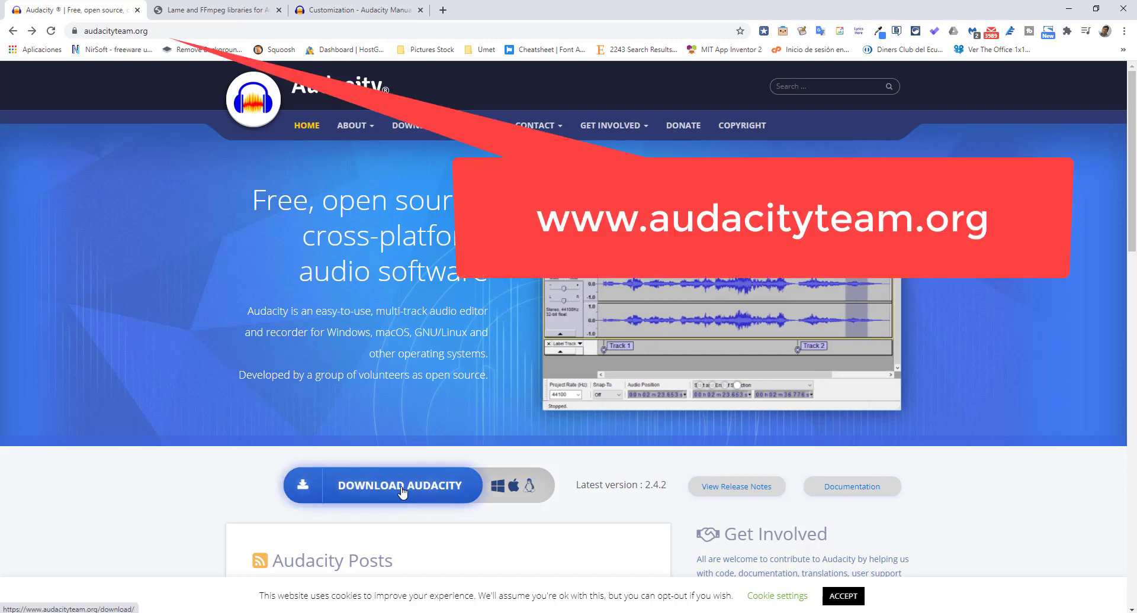
left_click(400, 490)
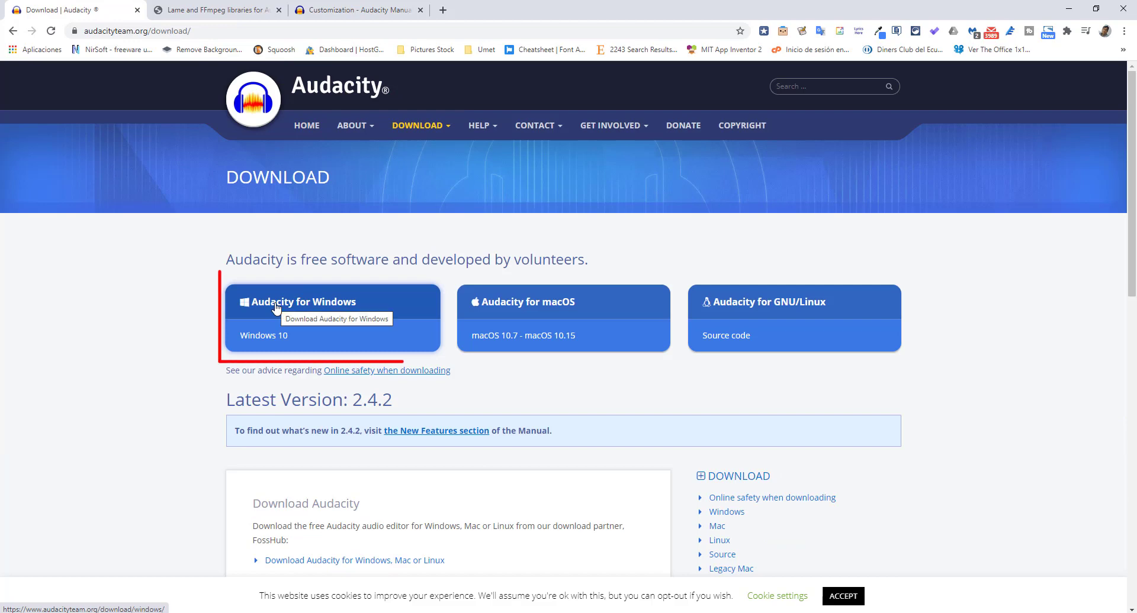
left_click(275, 305)
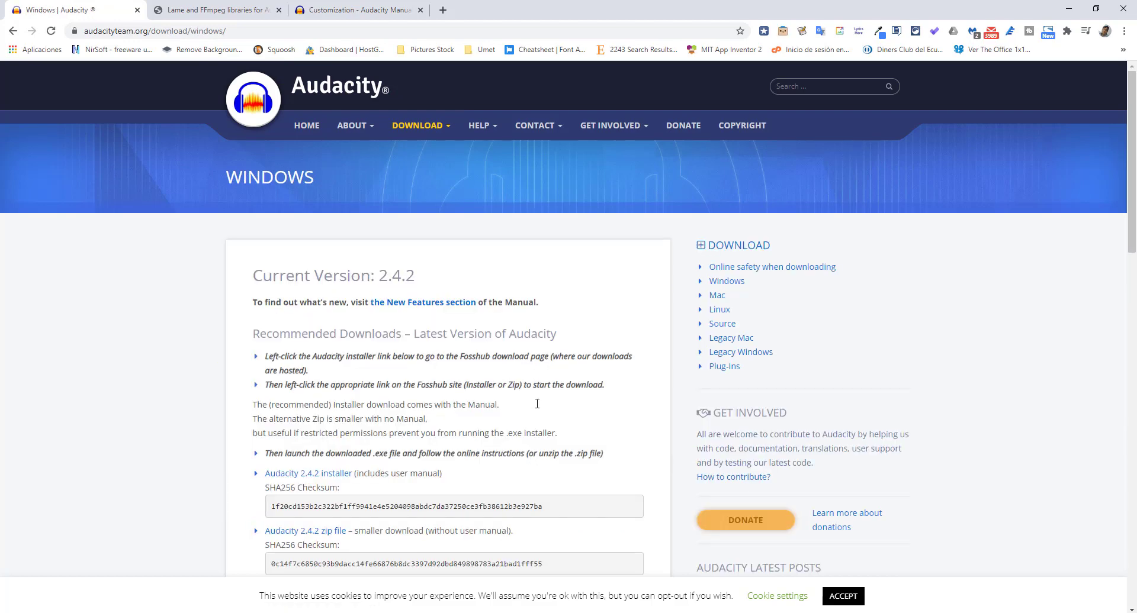
left_click(316, 481)
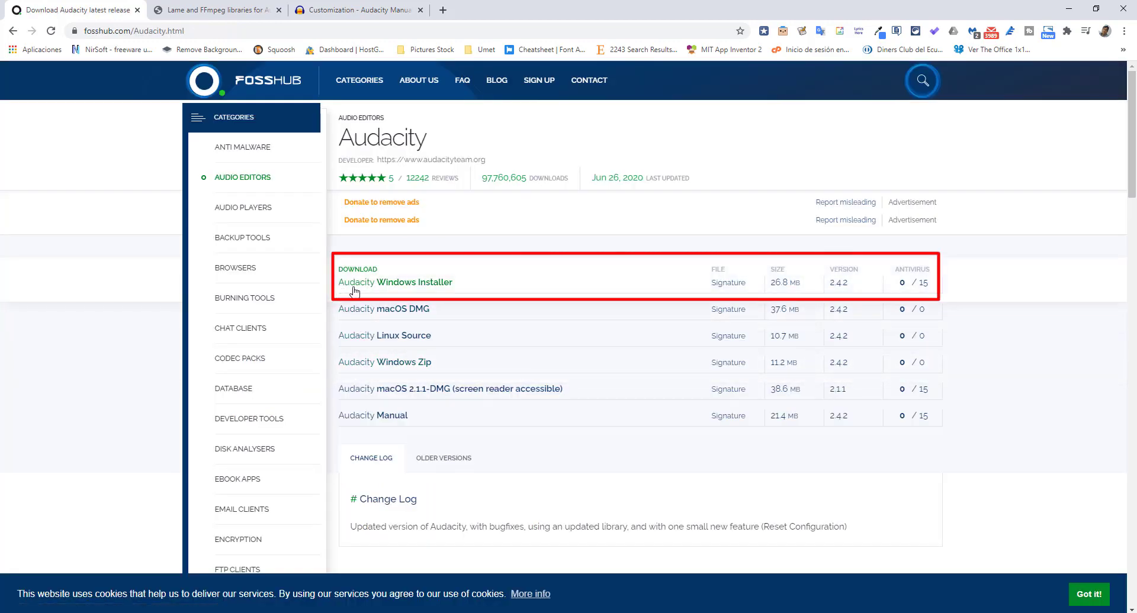
left_click(395, 285)
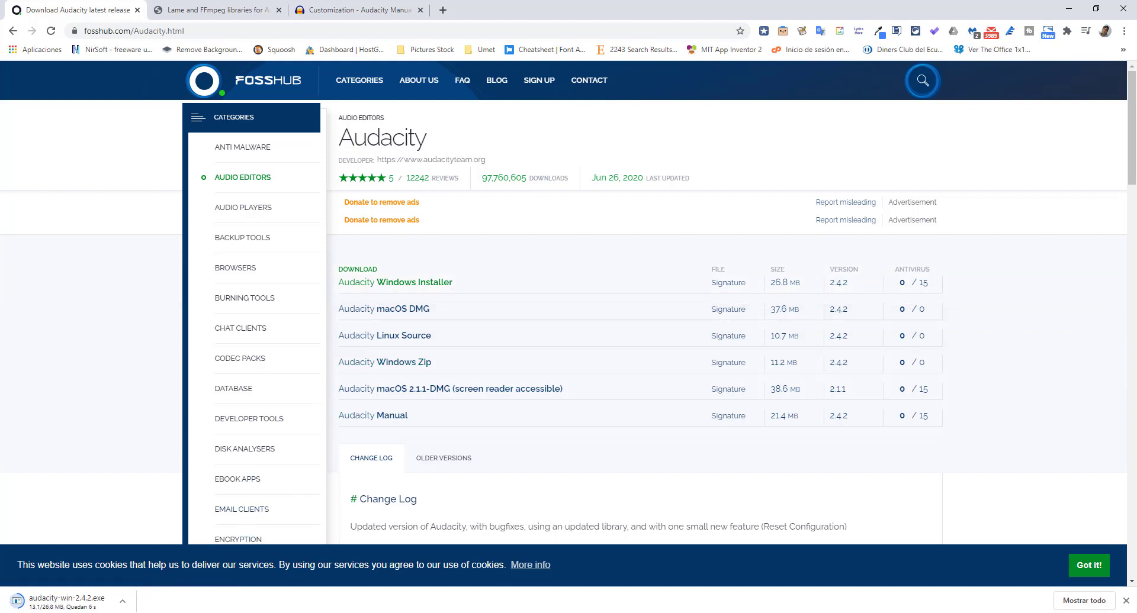
Run the Audacity installer and install into the existing C:\Program Files (x86)\Audacity folder, with a desktop icon and preferences reset.
left_click(66, 600)
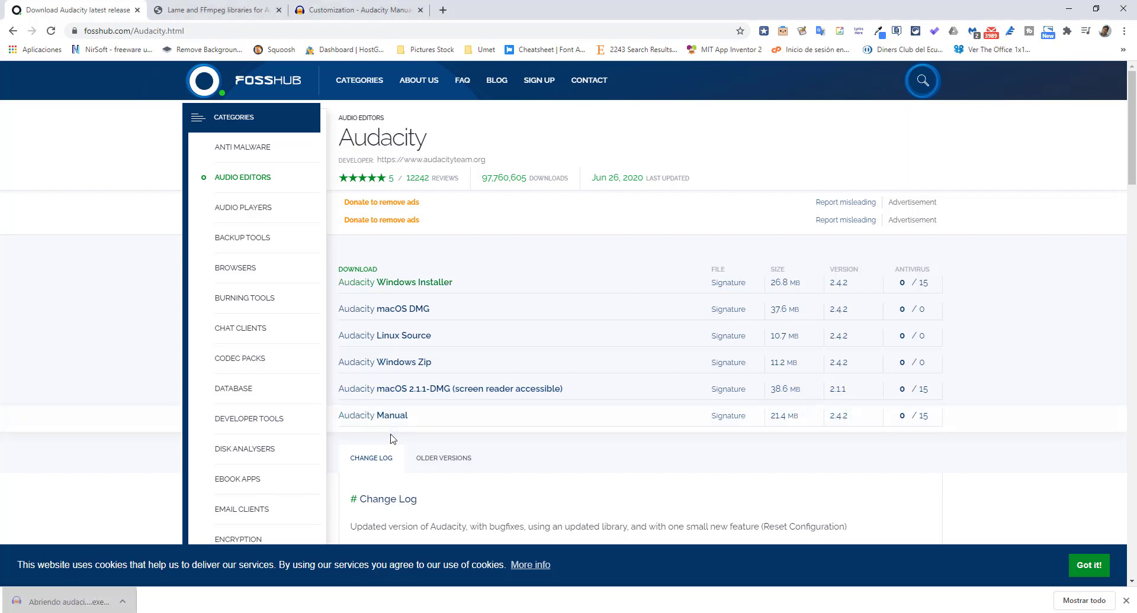
left_click(635, 408)
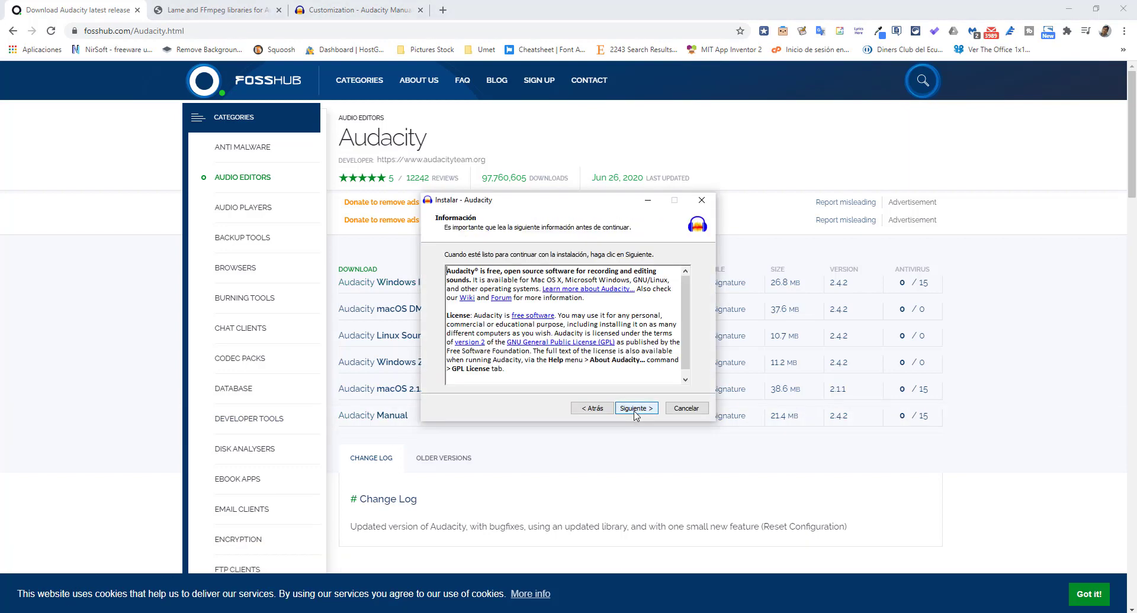
left_click(635, 409)
left_click(635, 408)
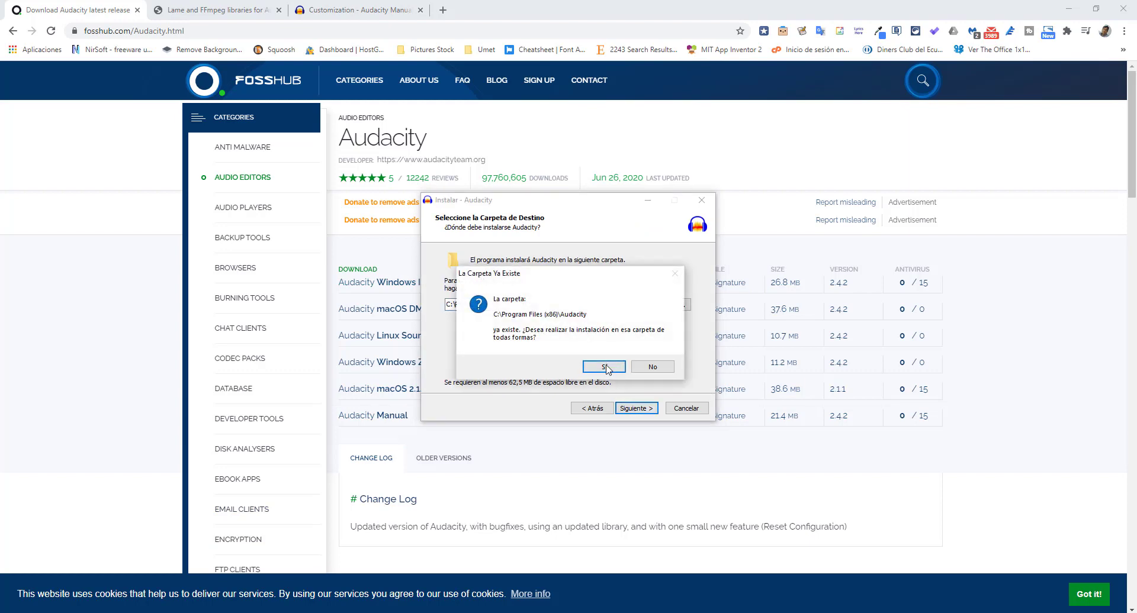
left_click(605, 367)
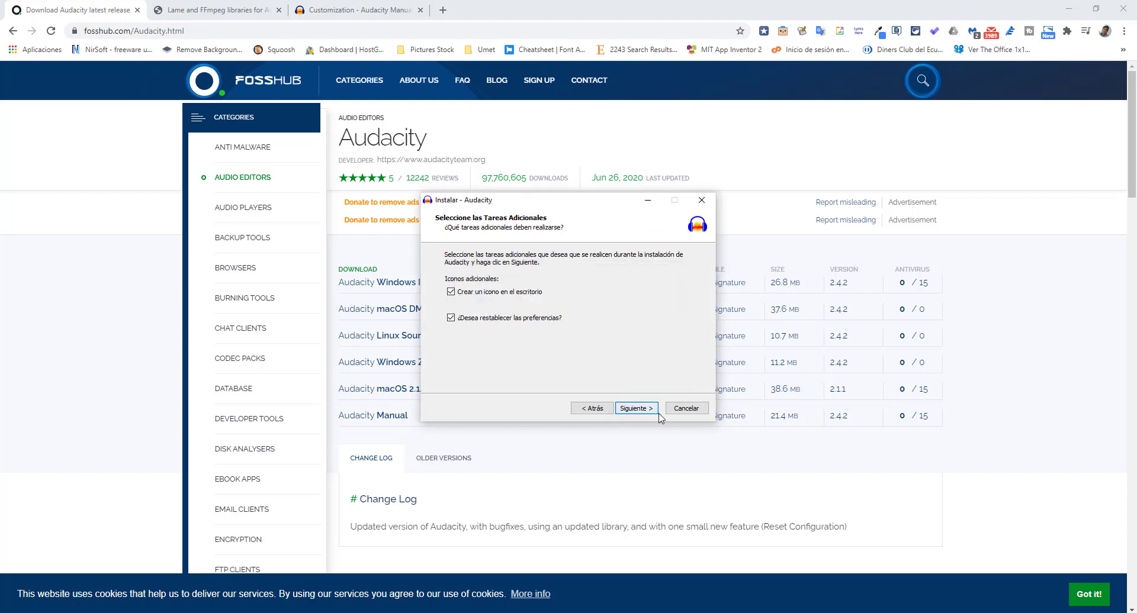
left_click(627, 410)
left_click(640, 411)
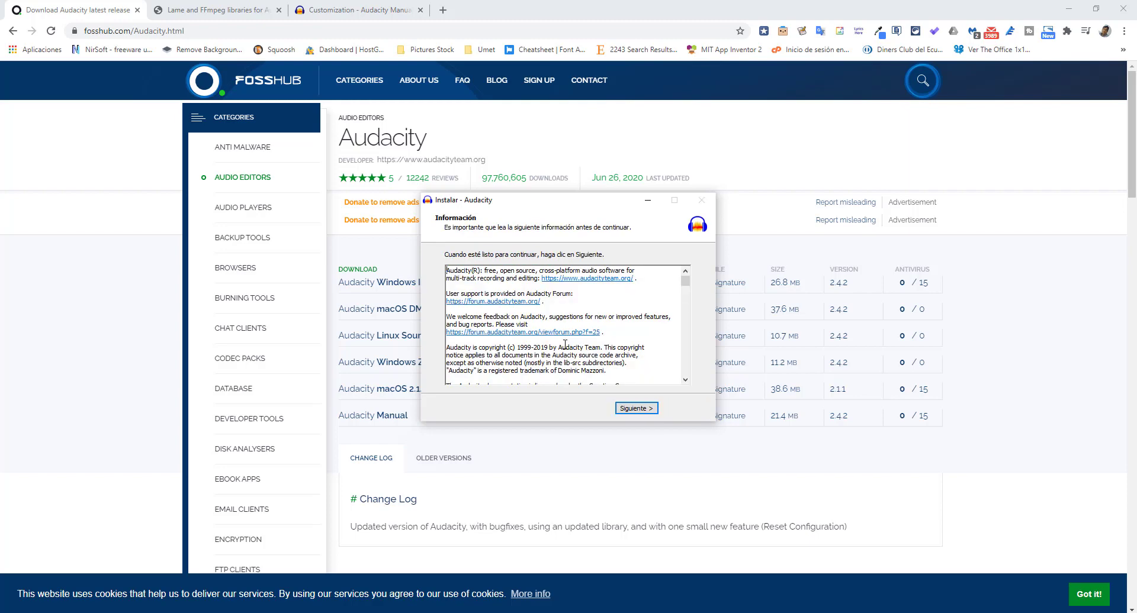
Finish the Audacity setup without launching the program.
left_click(635, 409)
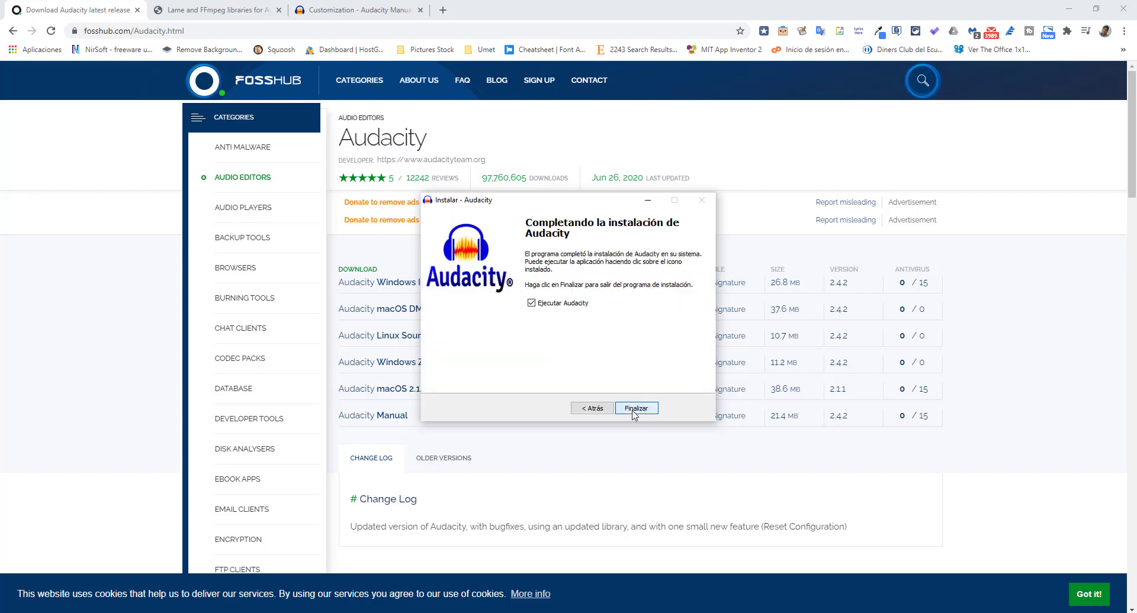
left_click(539, 308)
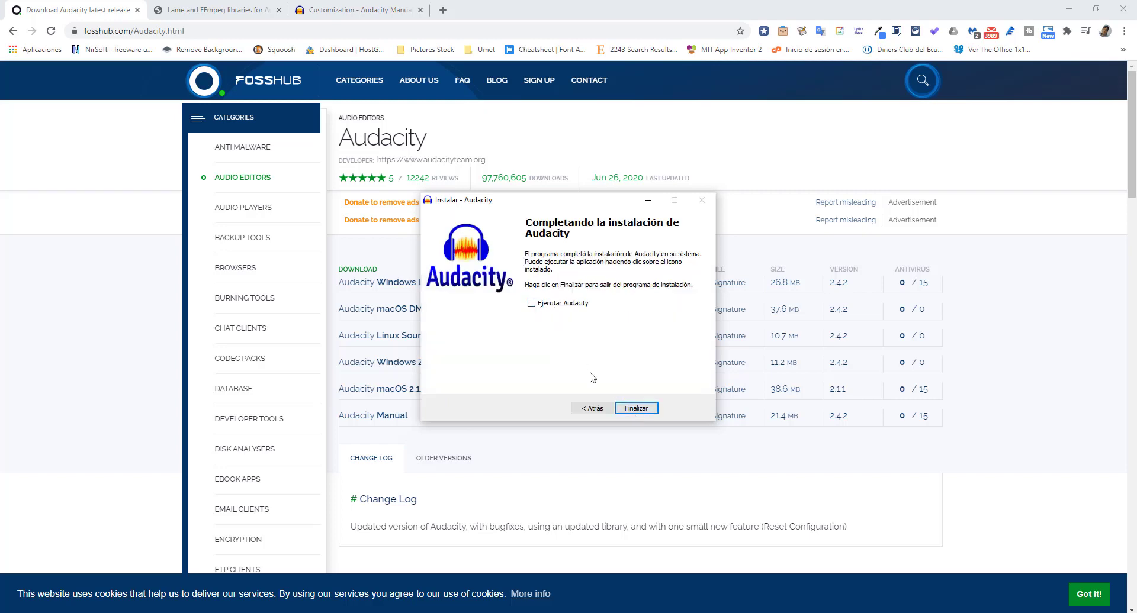
left_click(637, 409)
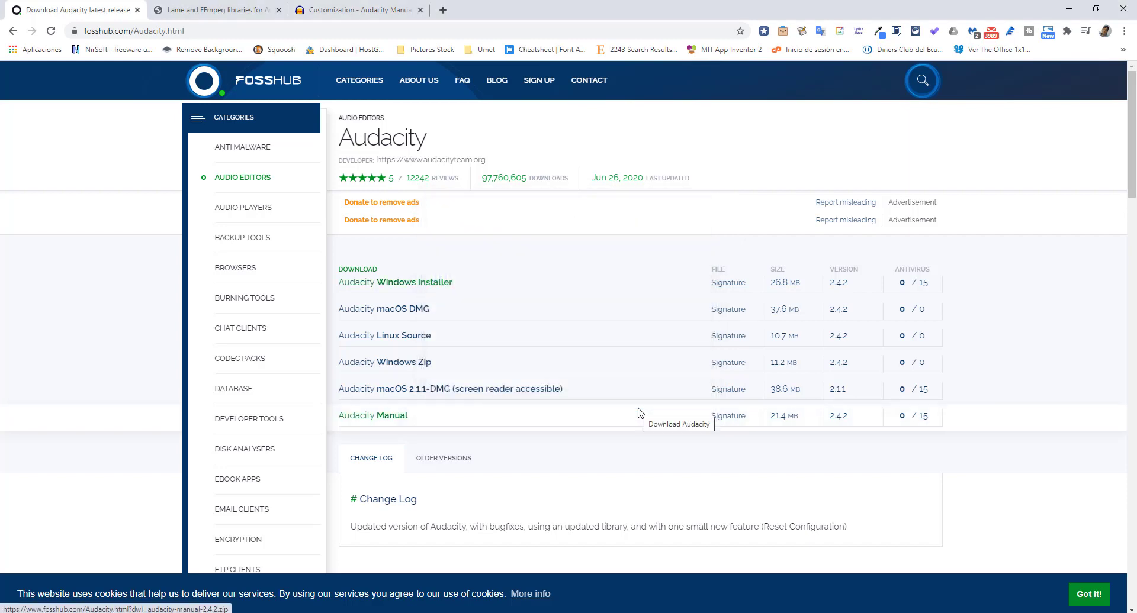
Download ffmpeg-win-2.2.2.exe from the already open Lame and FFmpeg libraries page and launch the installer.
left_click(212, 10)
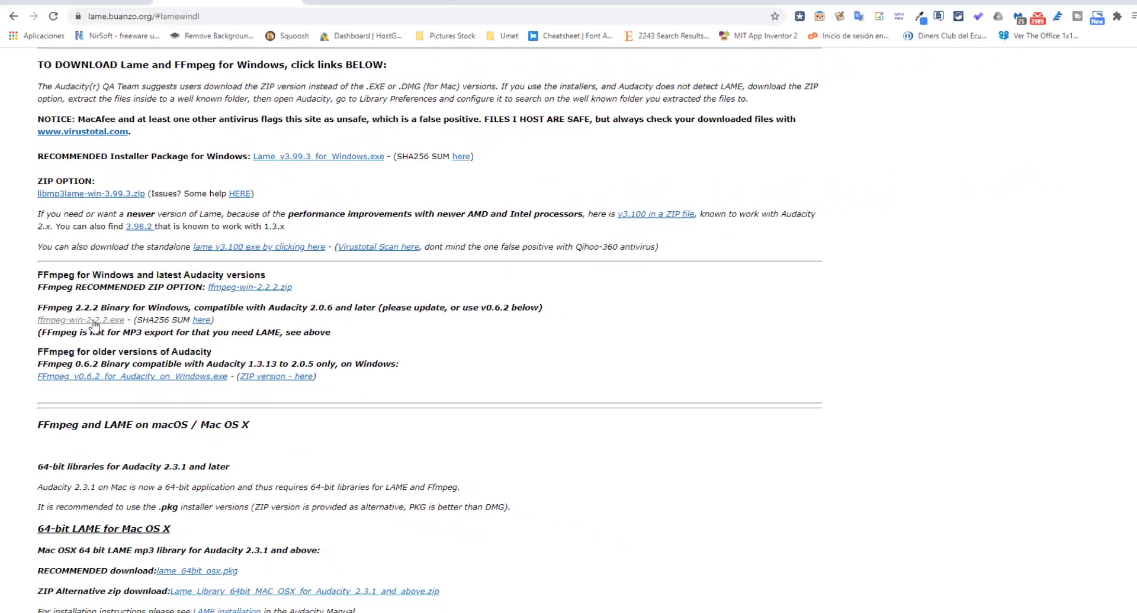
left_click(92, 320)
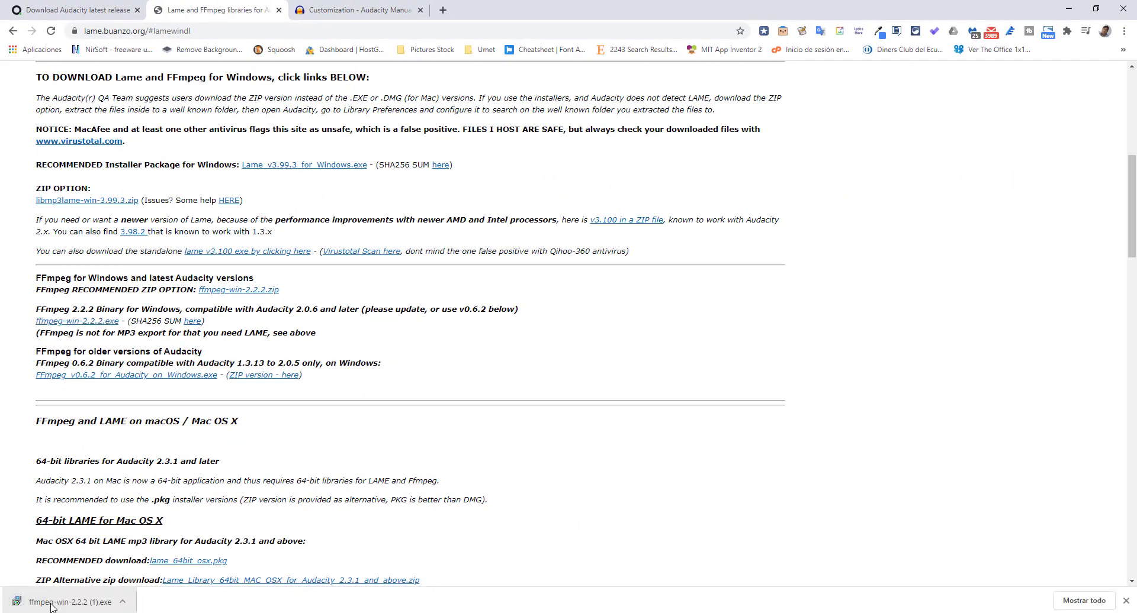
left_click(52, 602)
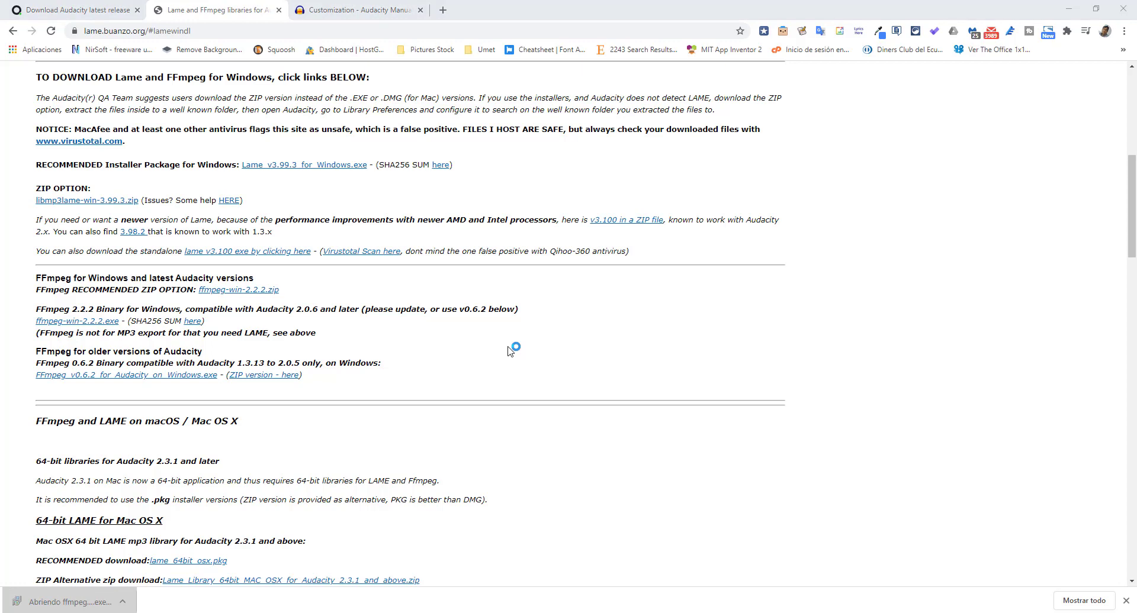
Install FFmpeg for Audacity into the existing C:\Program Files (x86)\FFmpeg for Audacity folder and close the setup wizard.
left_click(590, 341)
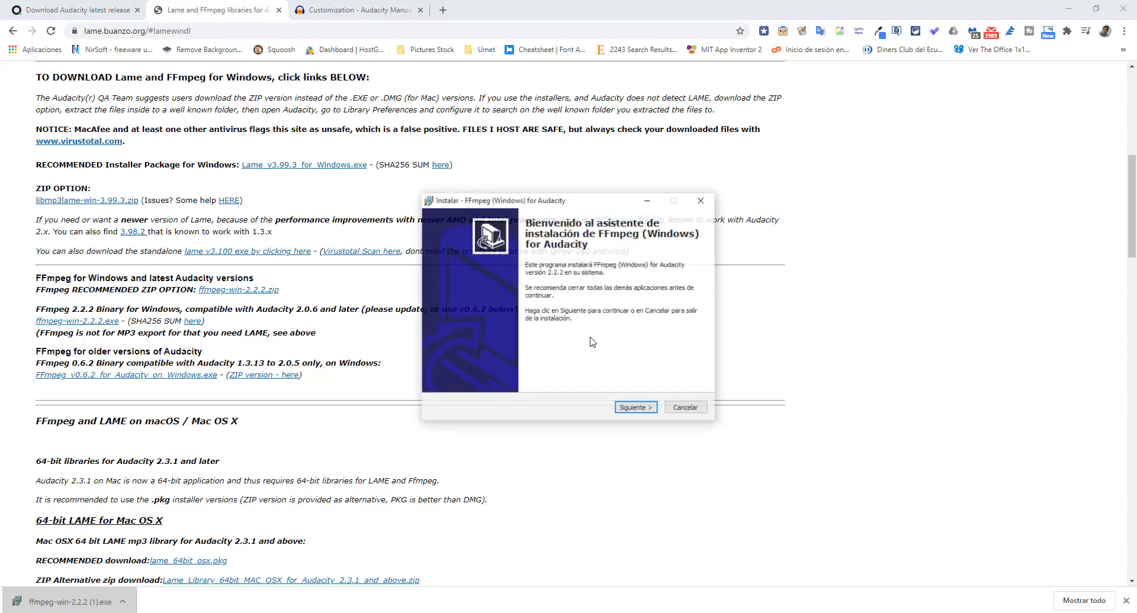
left_click(630, 410)
left_click(628, 410)
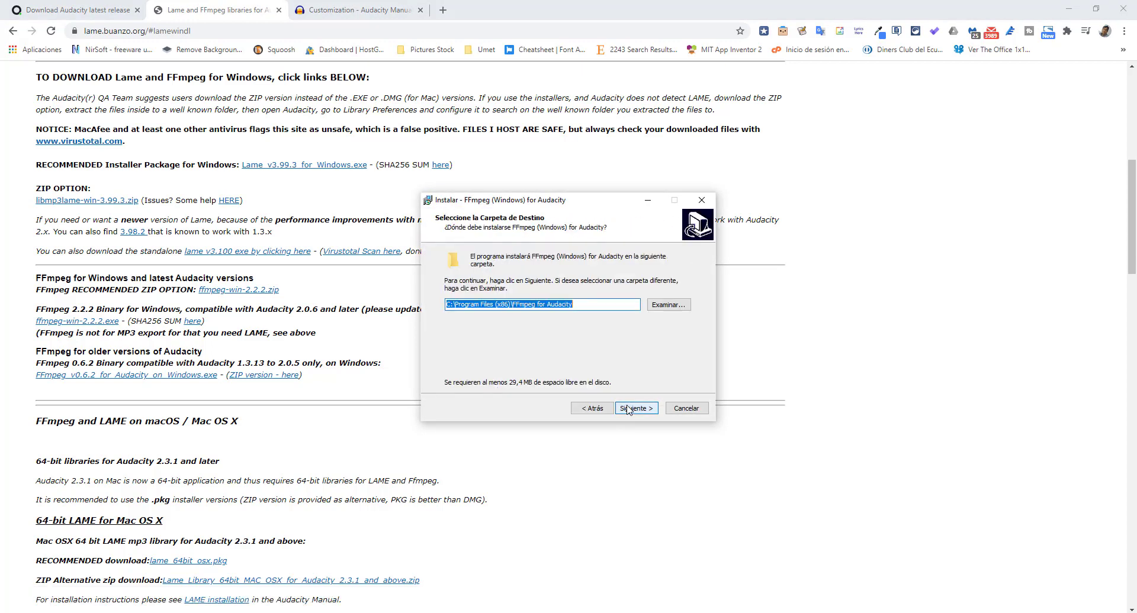
left_click(628, 410)
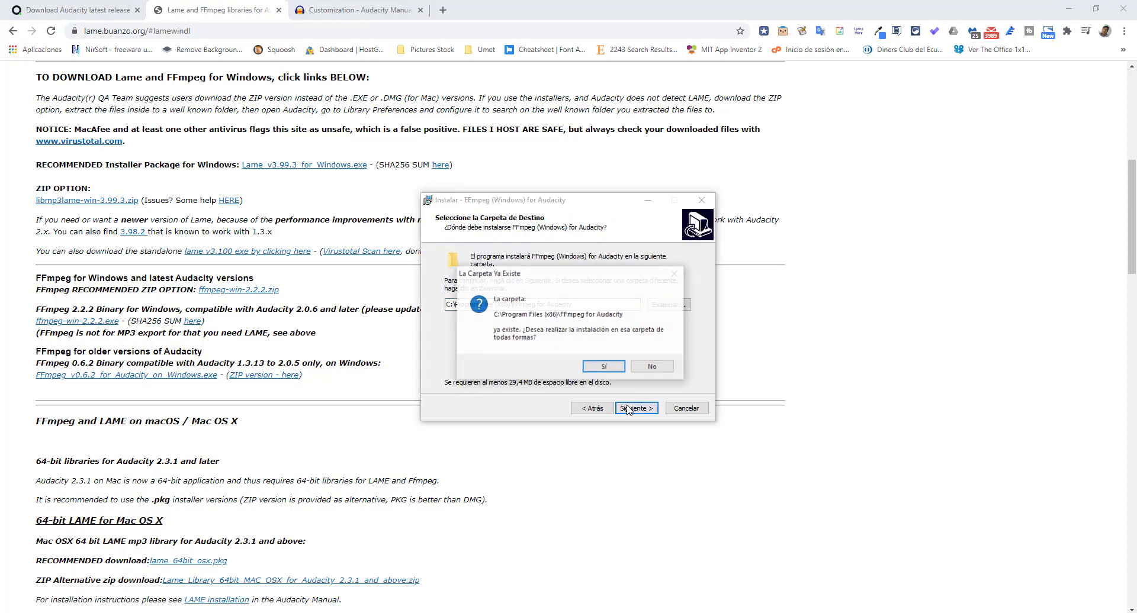
left_click(598, 365)
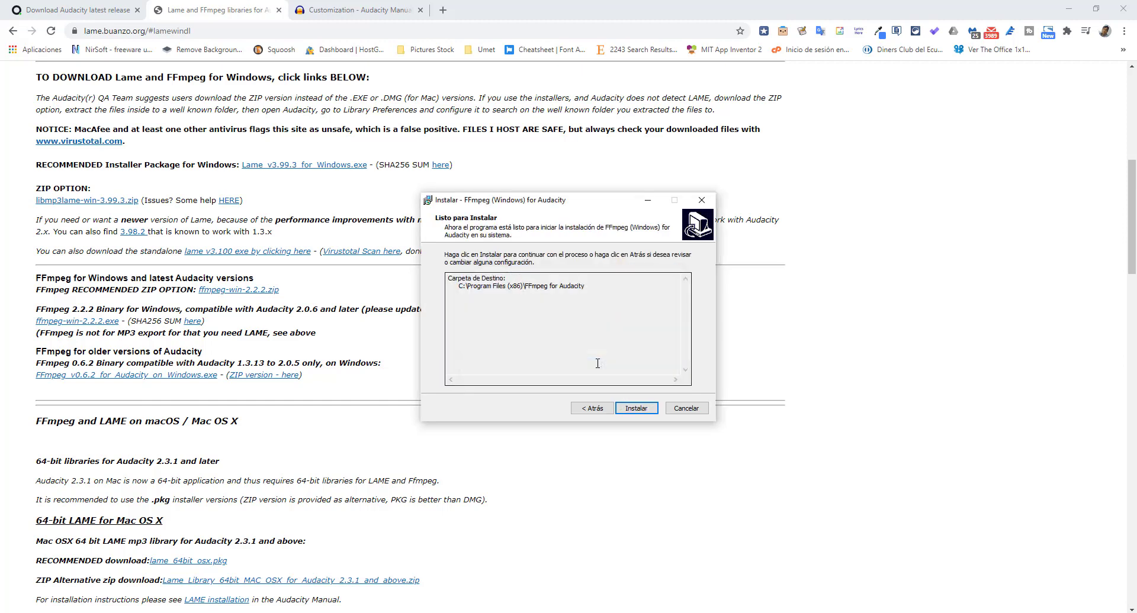
left_click(636, 409)
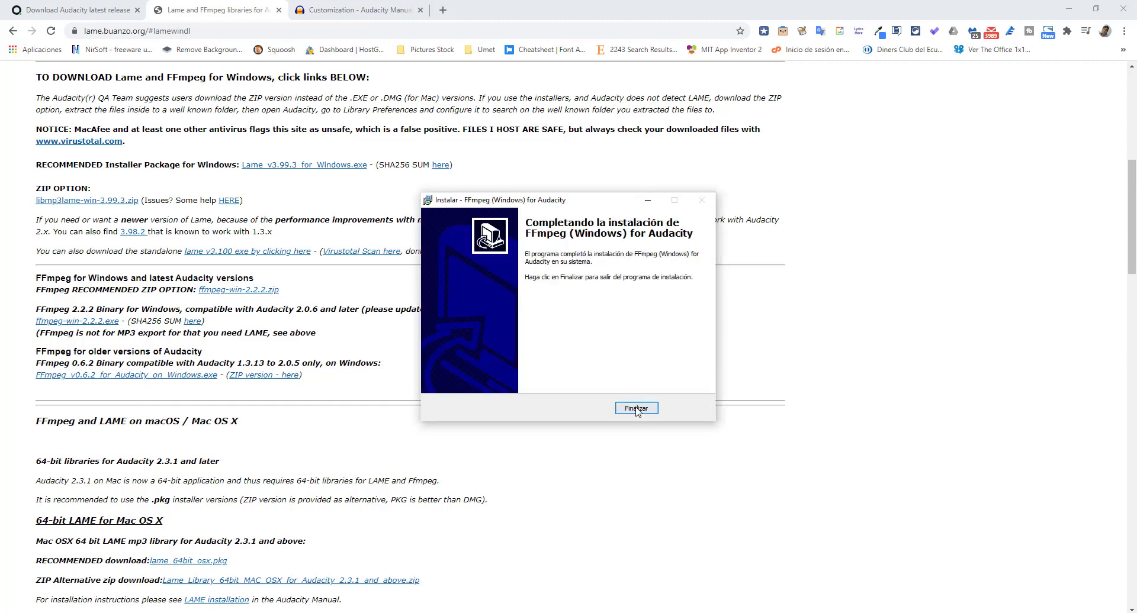
left_click(638, 410)
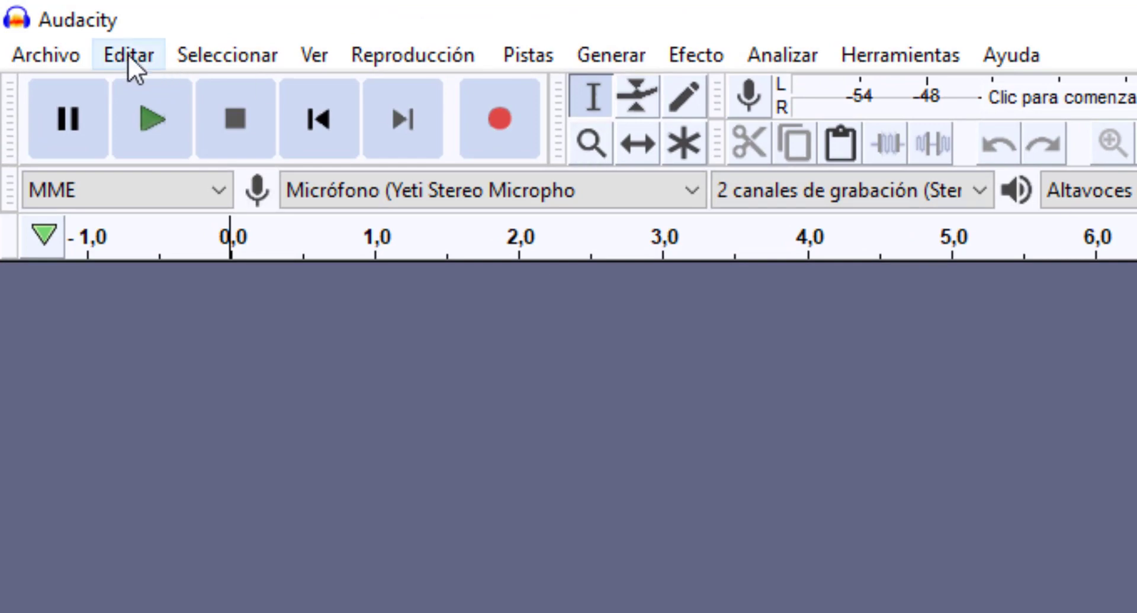
In Audacity, import the audio of the google safe search video and play a short part from the beginning.
left_click(48, 55)
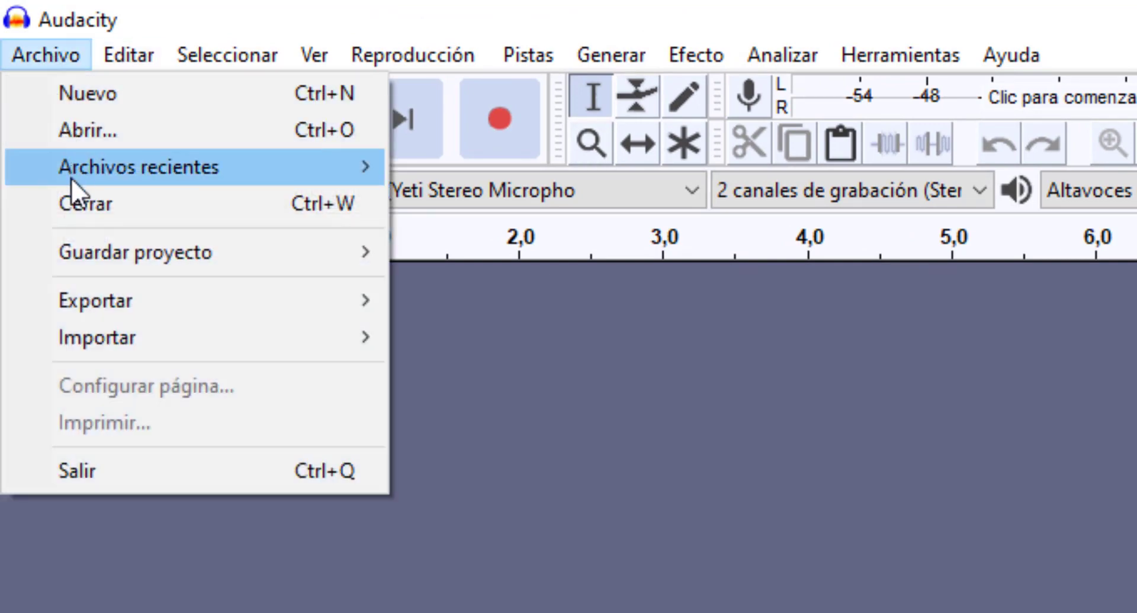
mouse_move(169, 336)
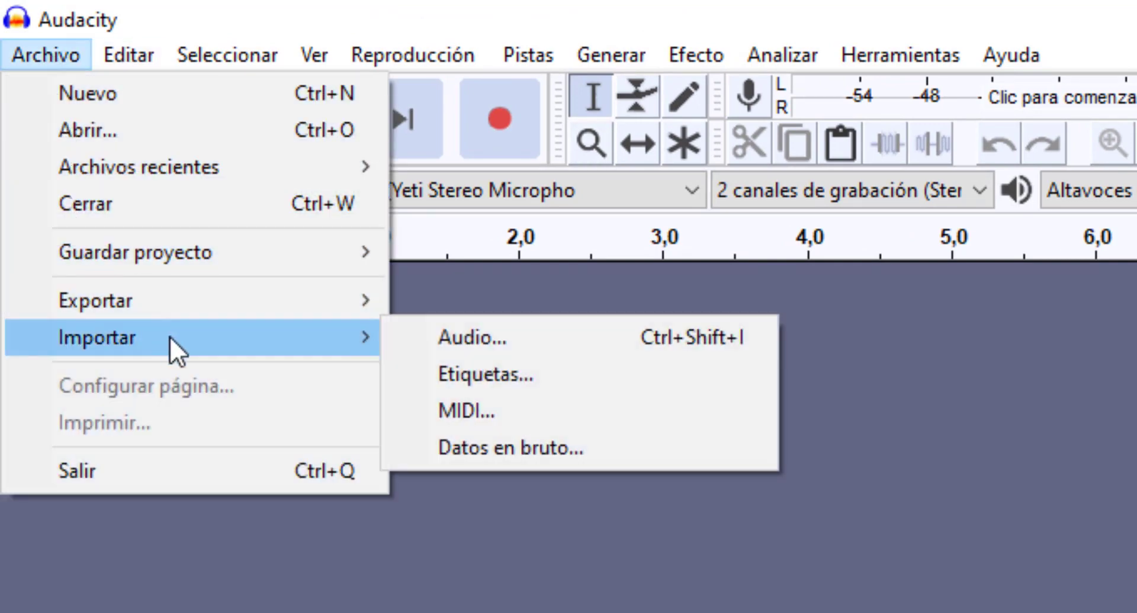
left_click(456, 353)
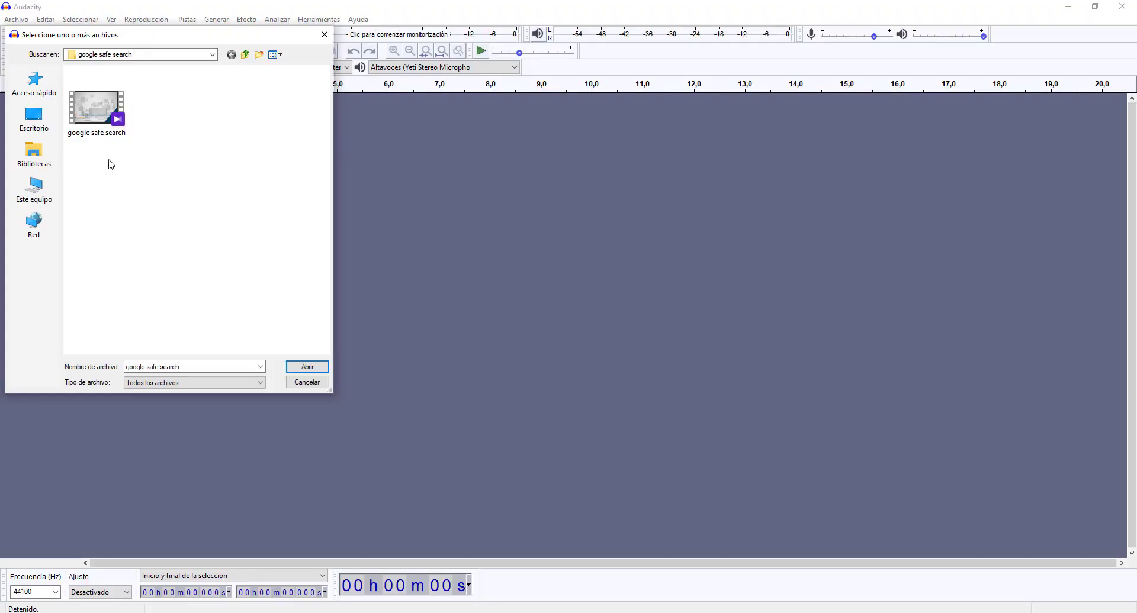
double_click(96, 120)
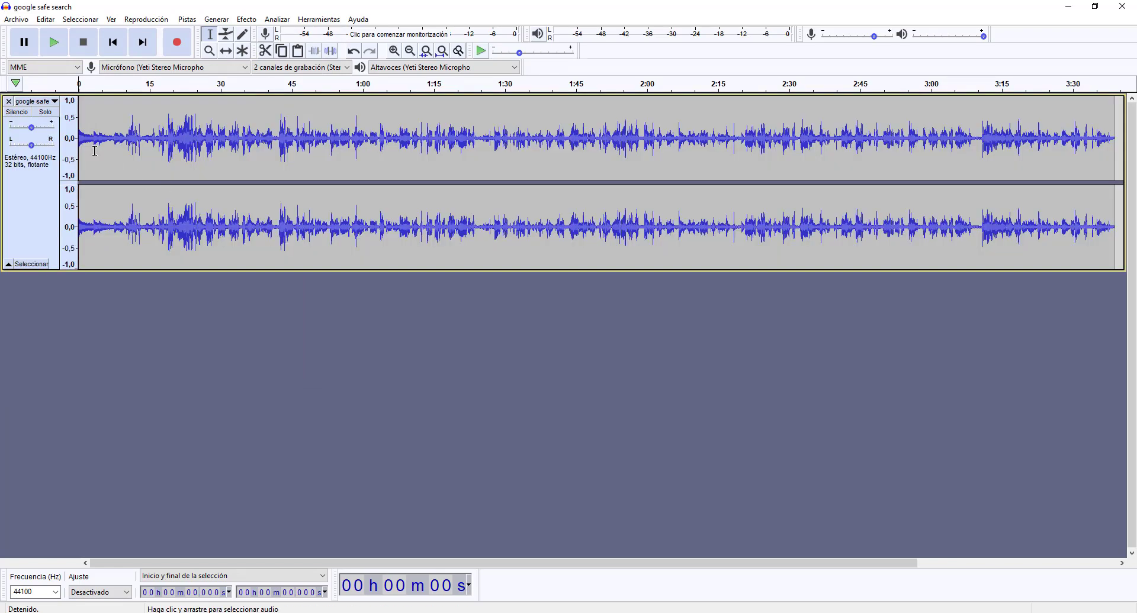
left_click(55, 44)
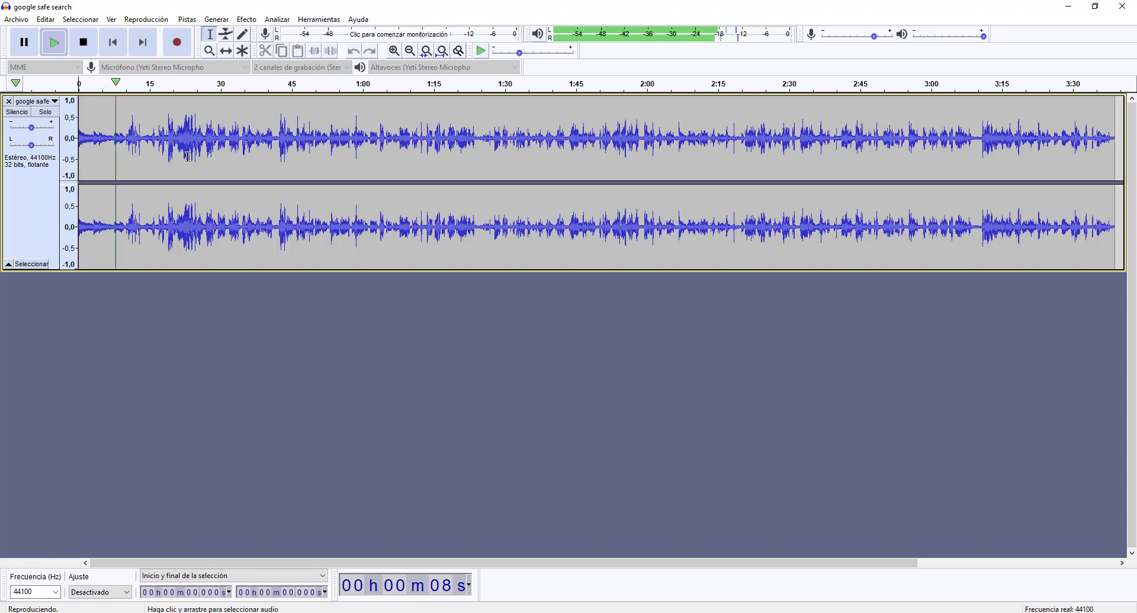
left_click(87, 52)
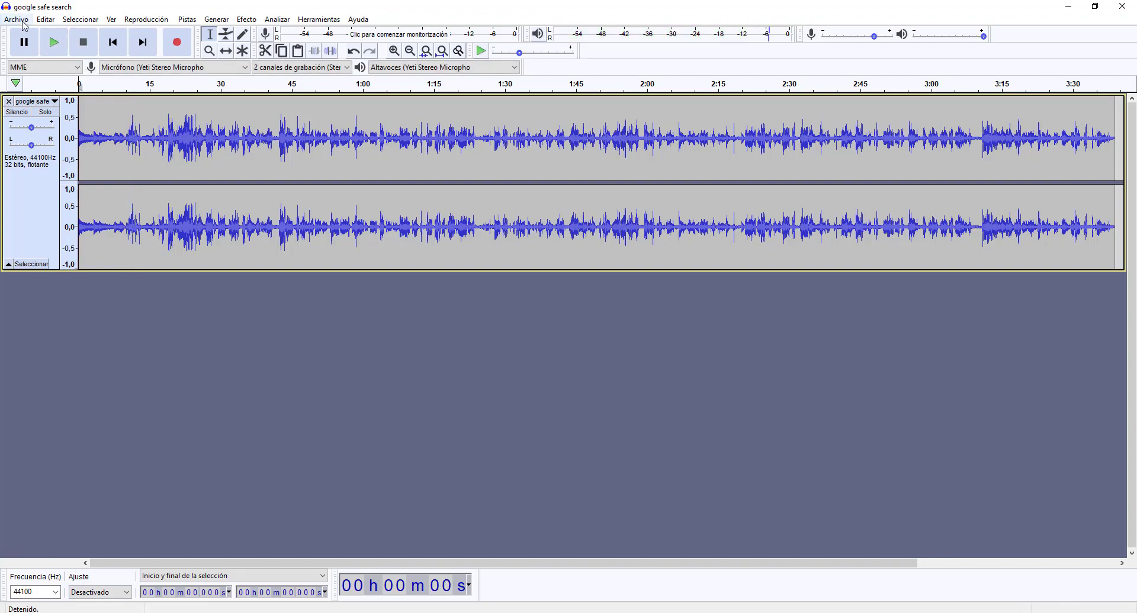
Export the audio as an MP3 named google safe search at preset quality Estándar, 170-210 kbps, accepting the metadata tags.
left_click(23, 20)
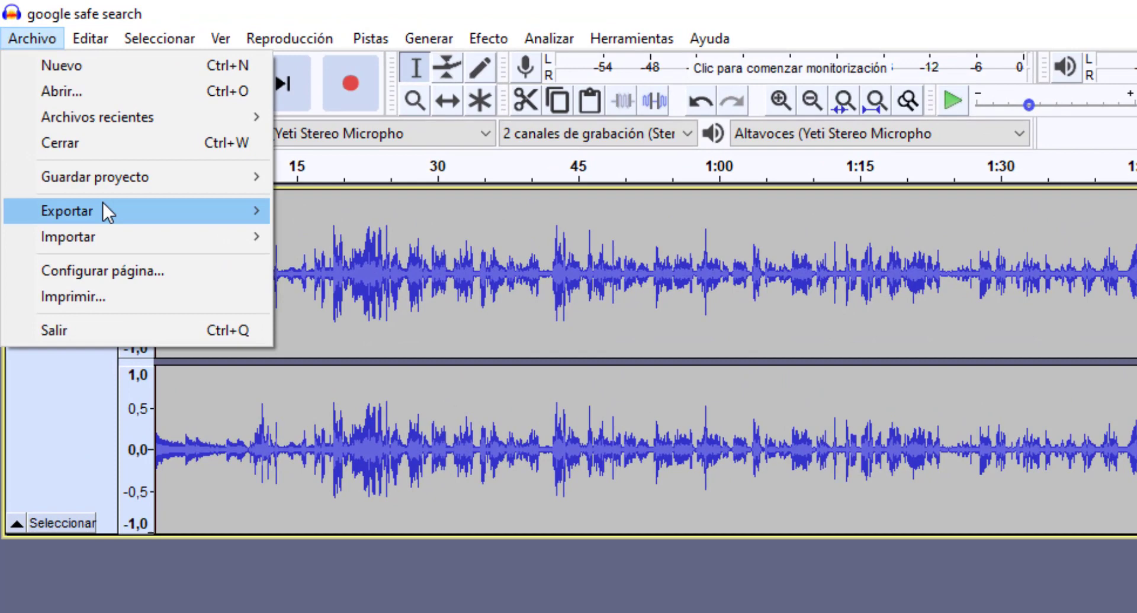
mouse_move(54, 110)
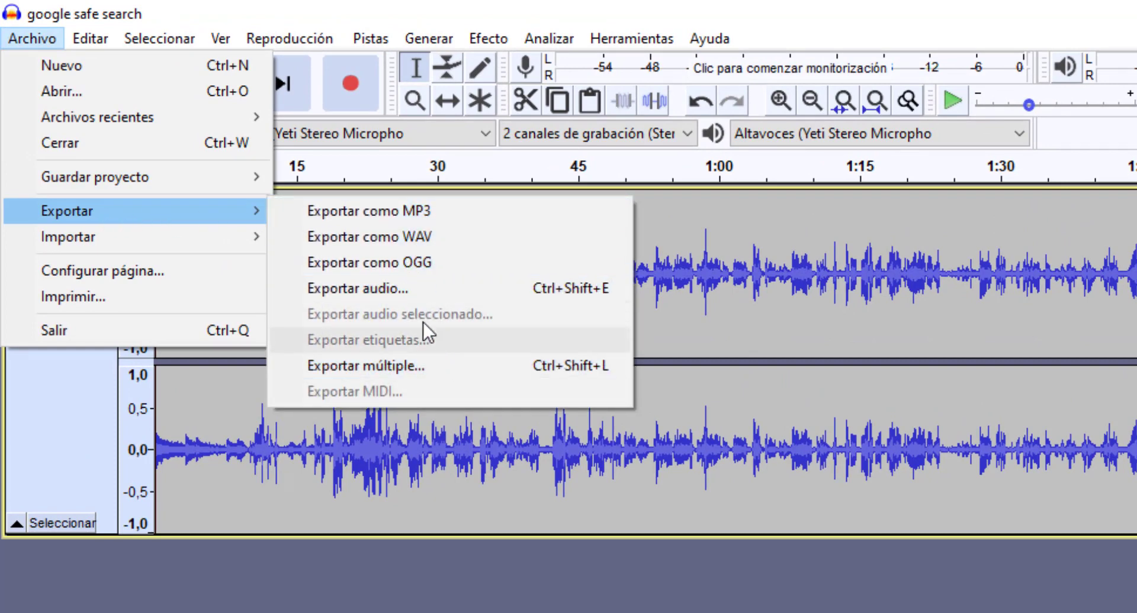
left_click(417, 209)
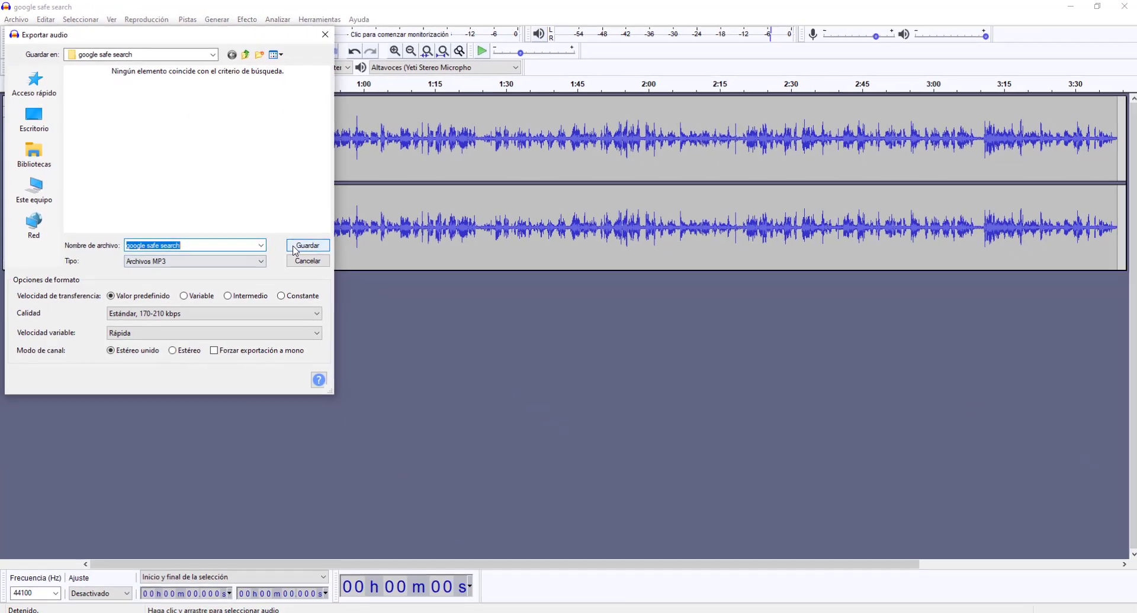
left_click(589, 487)
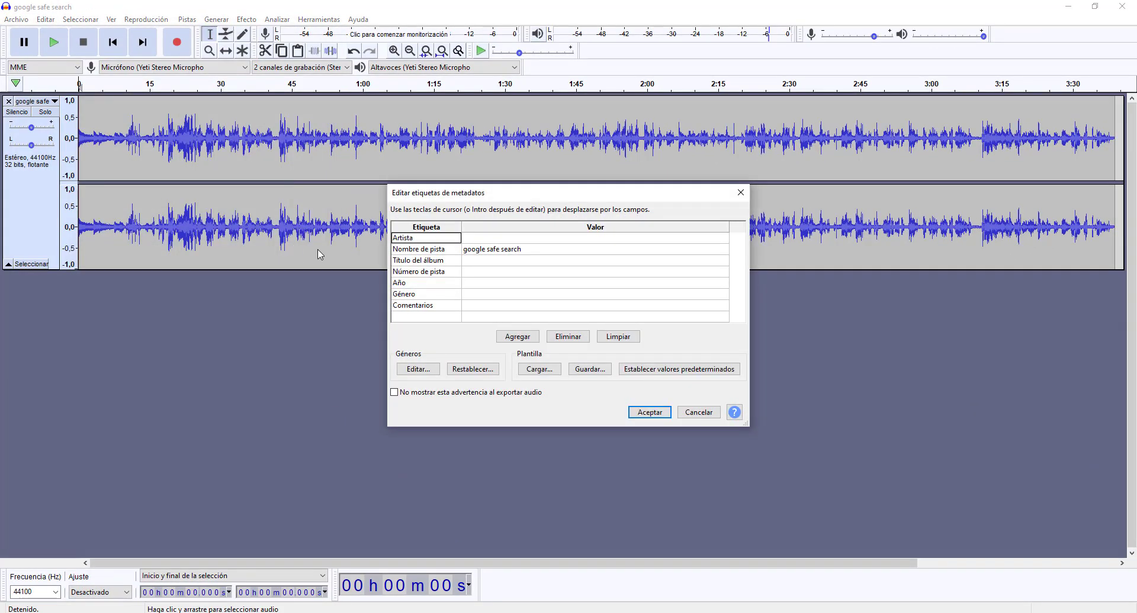
left_click(647, 412)
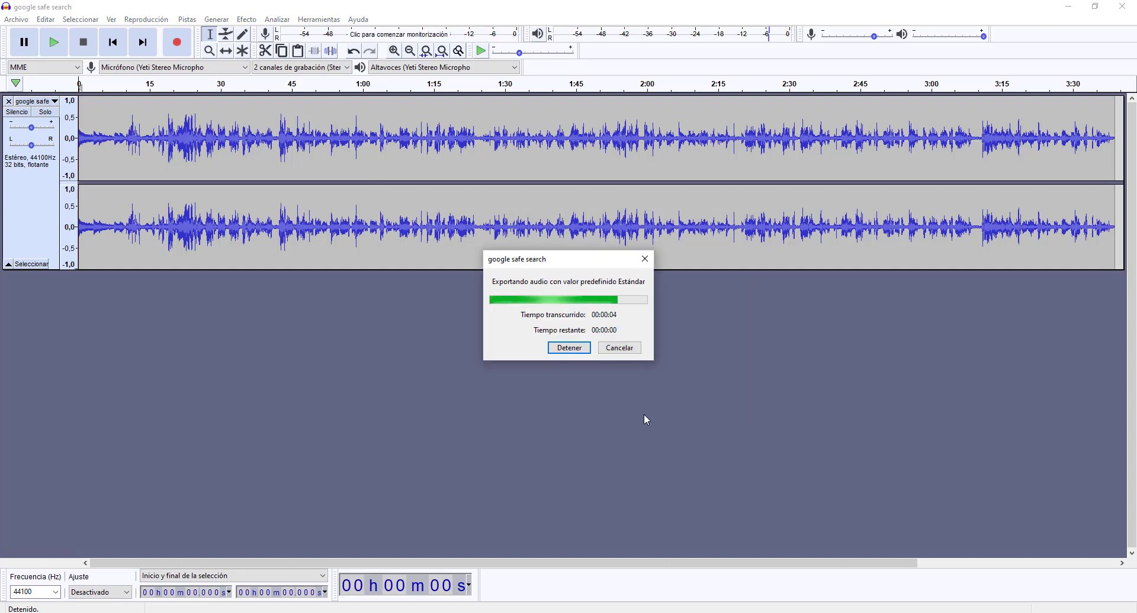
Switch to File Explorer and check the exported google safe search MP3 in the google safe search folder.
key("alt+Tab")
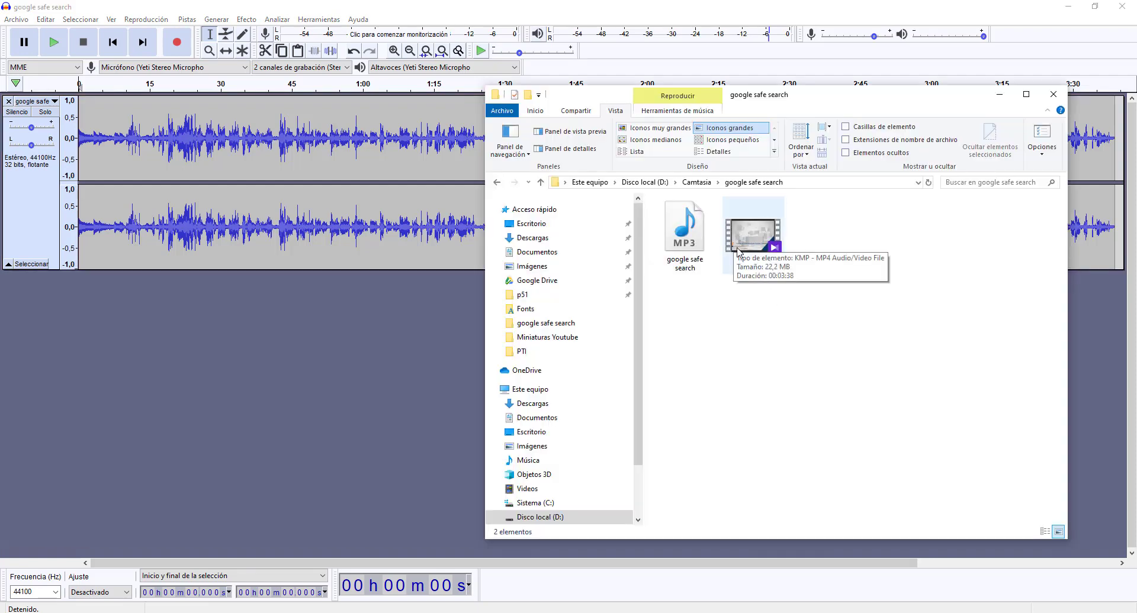
left_click(669, 254)
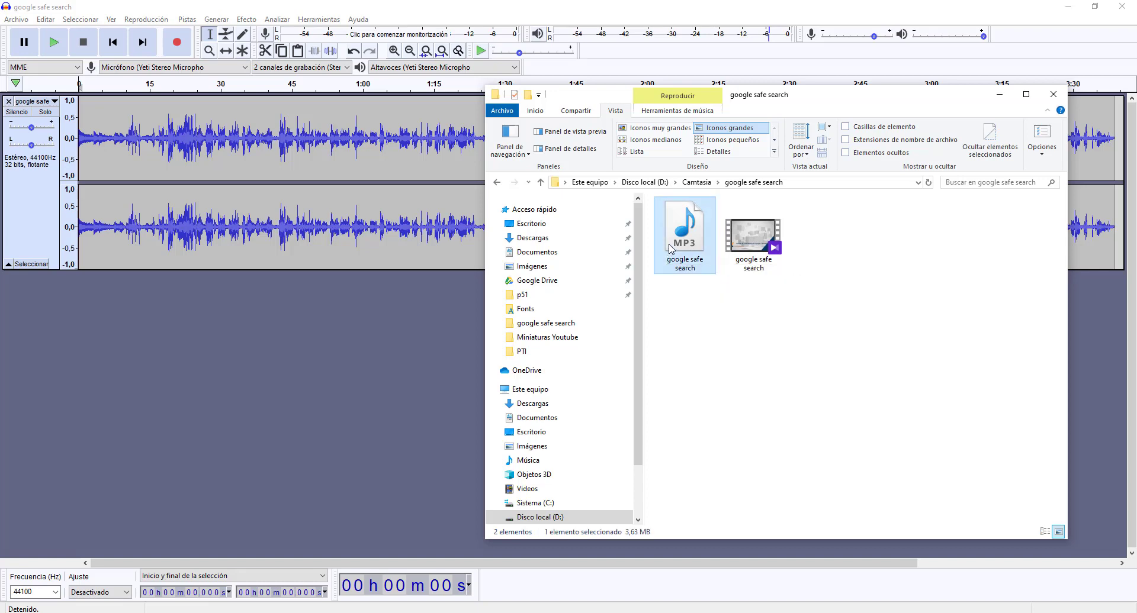